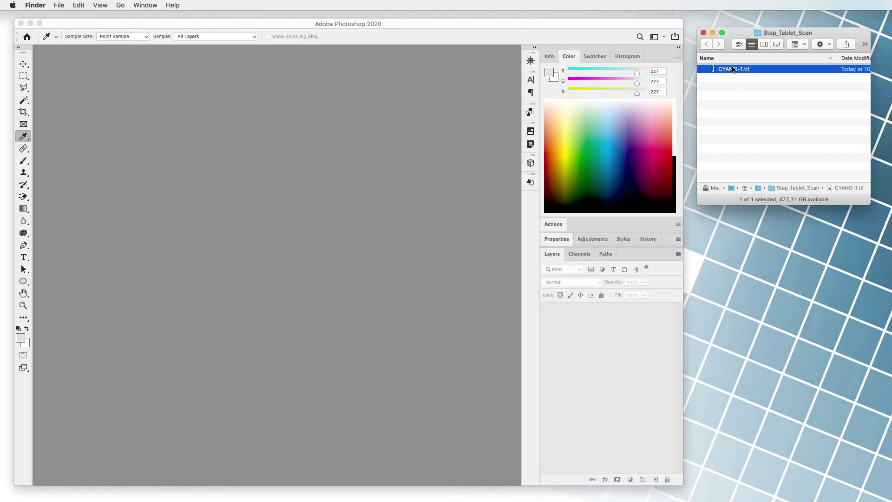
# Step: Drop CYANO-1.tif into Photoshop and convert it to Grayscale via Image > Mode
pyautogui.moveTo(733, 69); pyautogui.dragTo(220, 188)
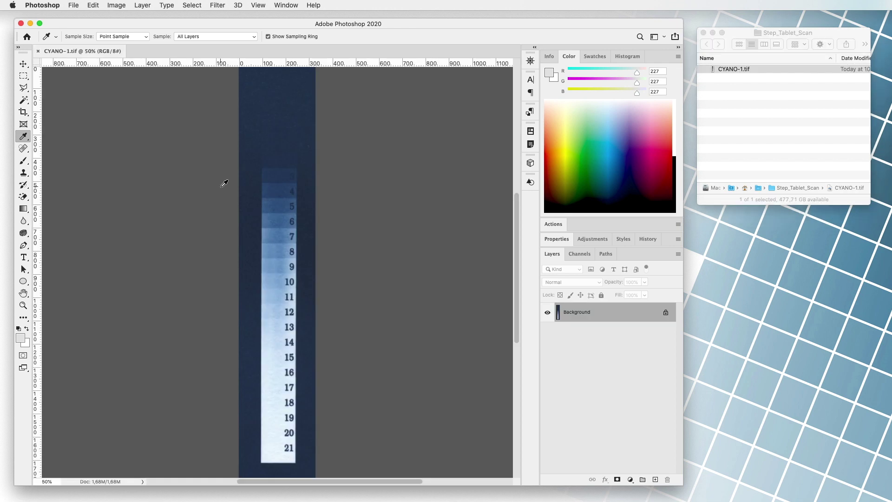
pyautogui.click(116, 5)
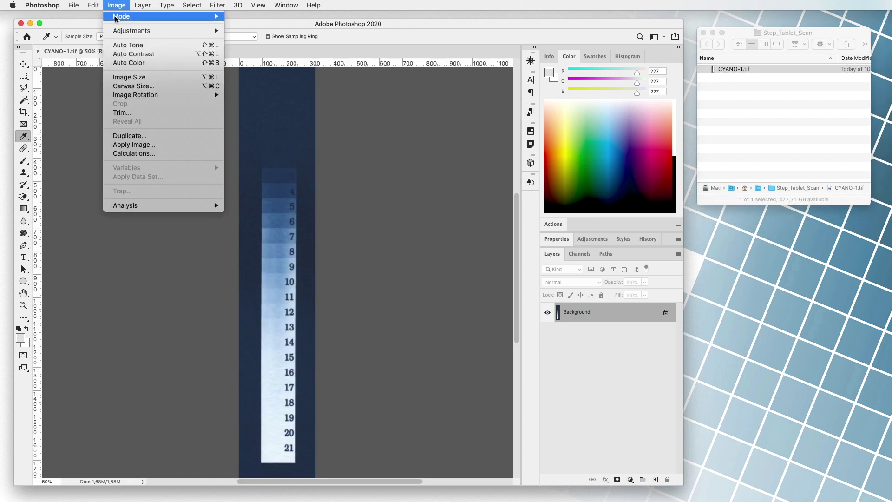
pyautogui.moveTo(157, 18)
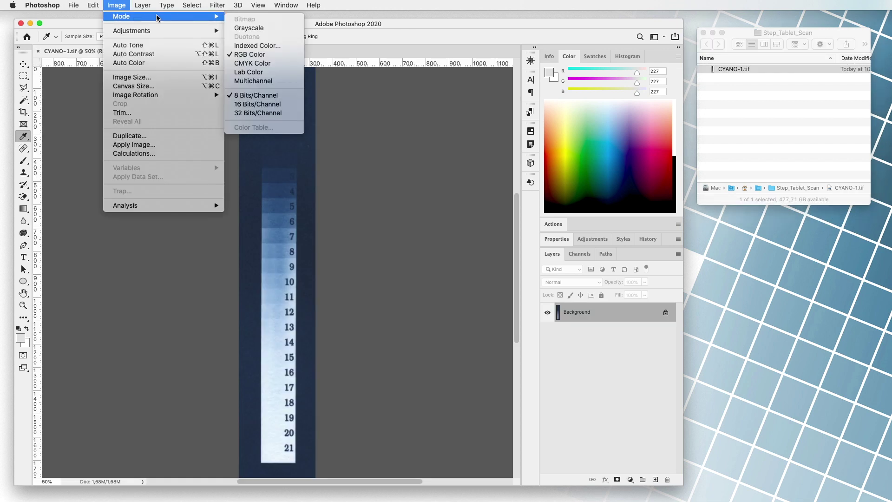
pyautogui.click(250, 28)
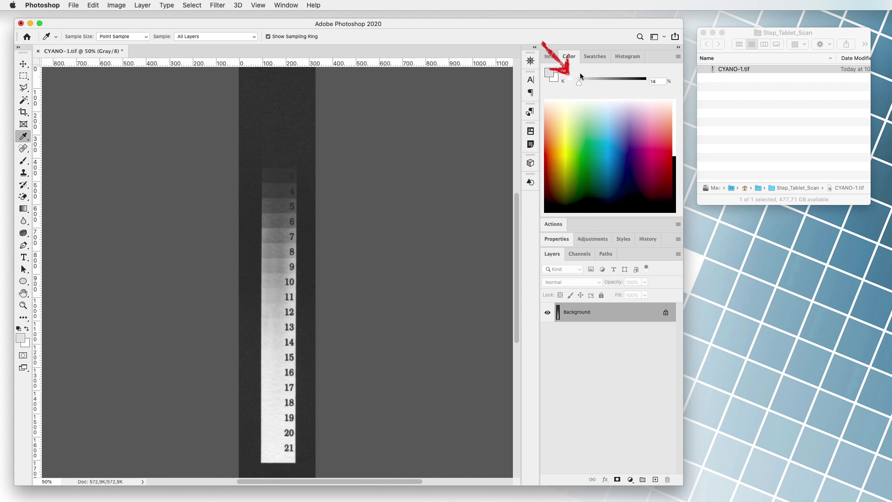
# Step: Set the Eyedropper sample size to 11 by 11 Average and zoom in on the tablet
pyautogui.click(147, 36)
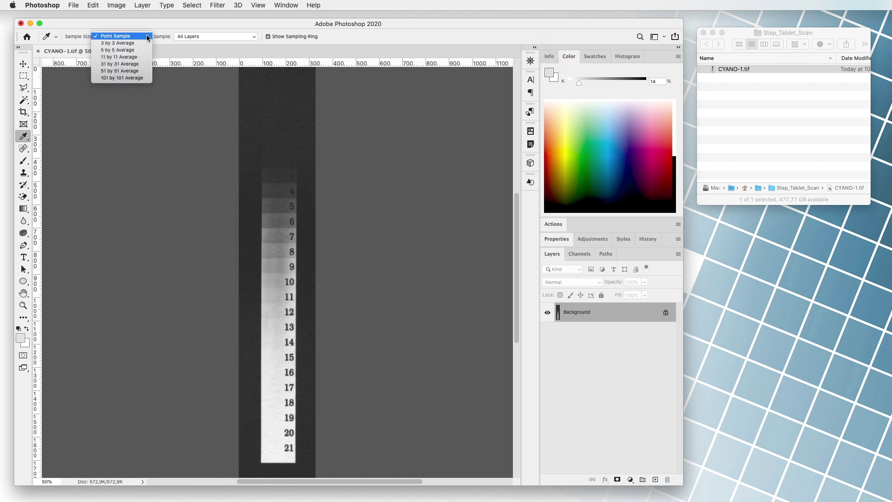
pyautogui.click(111, 57)
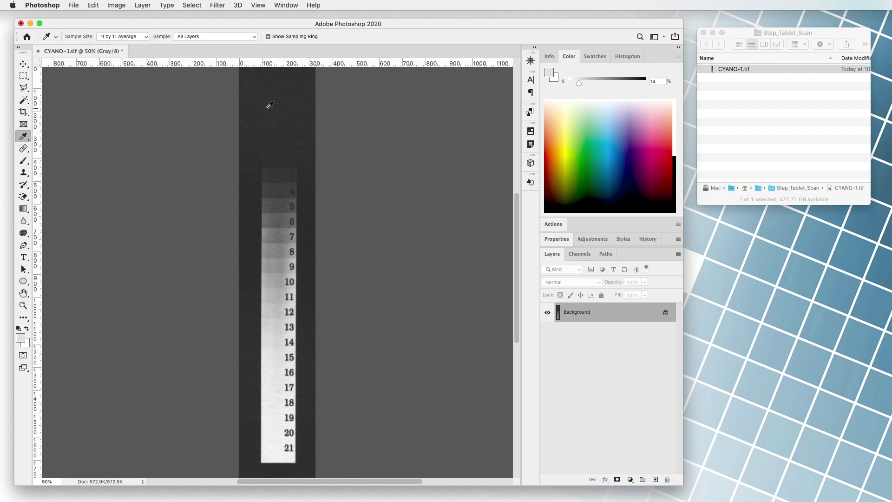
pyautogui.scroll(5, 270, 105)
pyautogui.scroll(1, 323, 247)
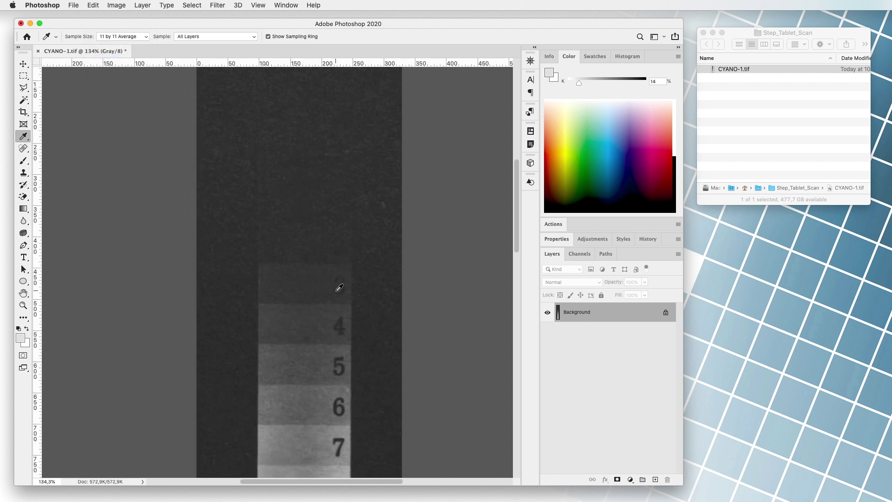
pyautogui.scroll(2, 340, 292)
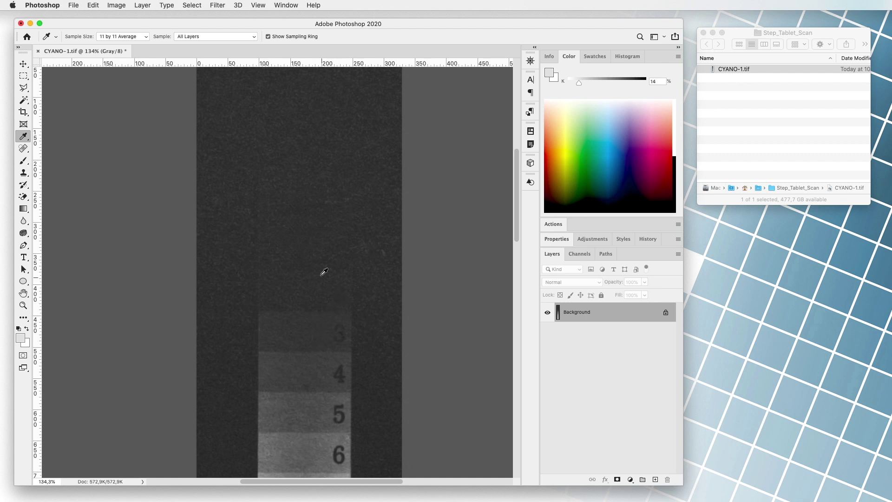
# Step: Sample the grey K values of tablet steps 1 through 6
pyautogui.click(302, 239)
pyautogui.click(304, 286)
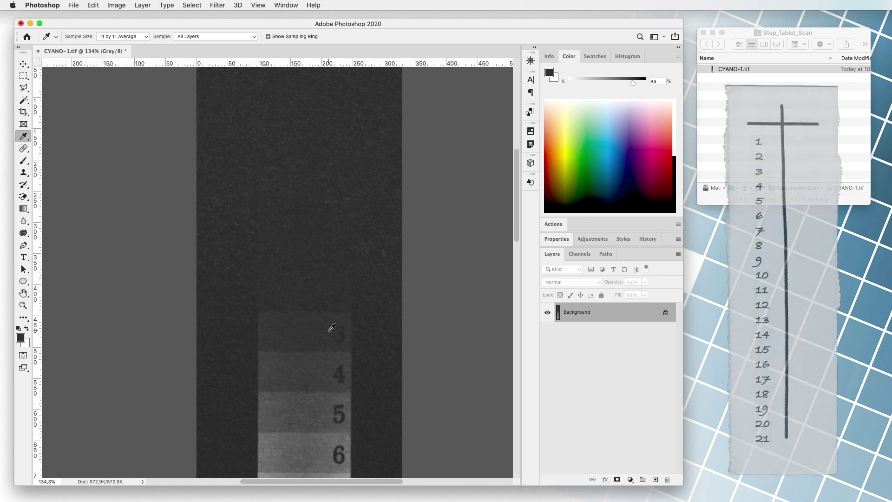
pyautogui.click(306, 370)
pyautogui.click(306, 445)
# Step: Sample the grey K values of steps 7 through 13
pyautogui.scroll(-10, 308, 437)
pyautogui.click(307, 163)
pyautogui.click(302, 203)
pyautogui.click(306, 248)
pyautogui.click(304, 291)
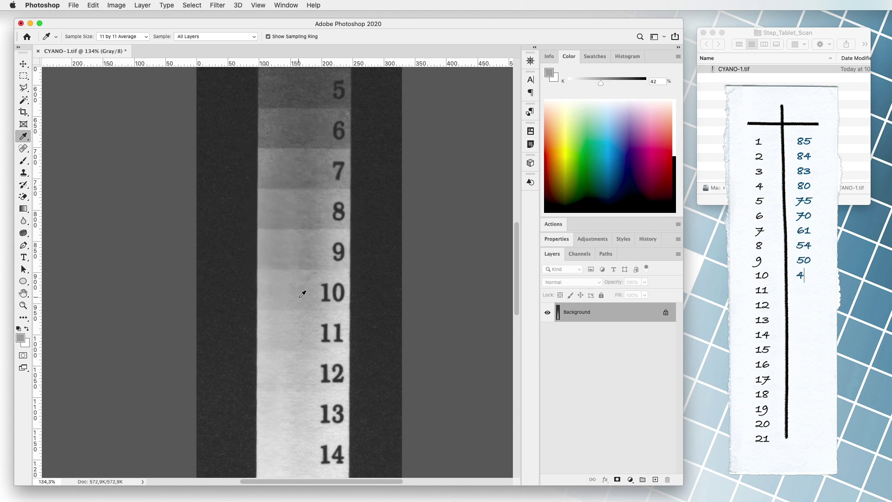
pyautogui.click(303, 331)
pyautogui.click(302, 372)
pyautogui.click(303, 407)
# Step: Sample the grey K values of steps 14 through 20, ending near 8% K
pyautogui.scroll(-10, 292, 391)
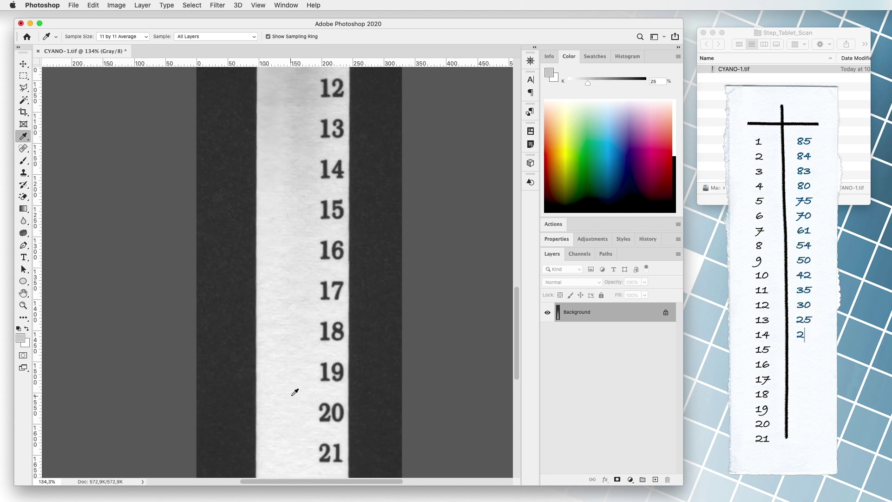
pyautogui.click(299, 167)
pyautogui.click(301, 207)
pyautogui.click(301, 247)
pyautogui.click(298, 289)
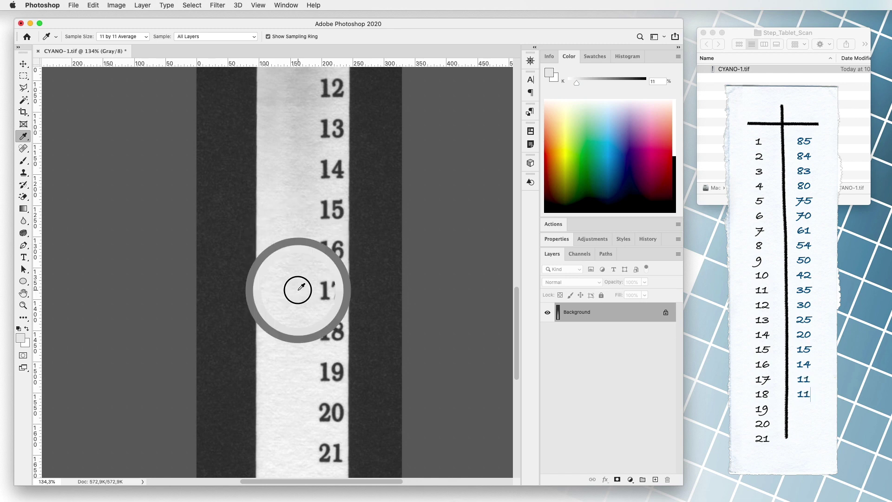
pyautogui.click(300, 328)
pyautogui.click(295, 370)
pyautogui.click(296, 410)
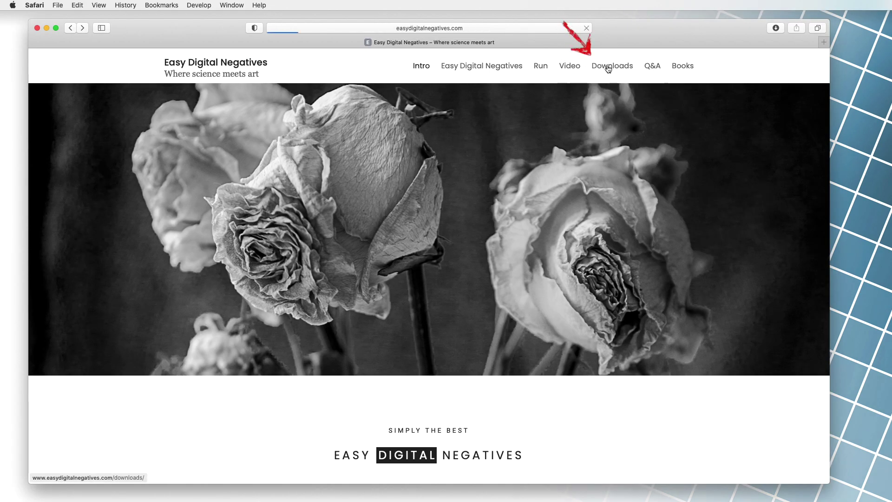
# Step: Download Exposure-tablet.numbers from the easydigitalnegatives.com downloads page
pyautogui.scroll(-5, 305, 395)
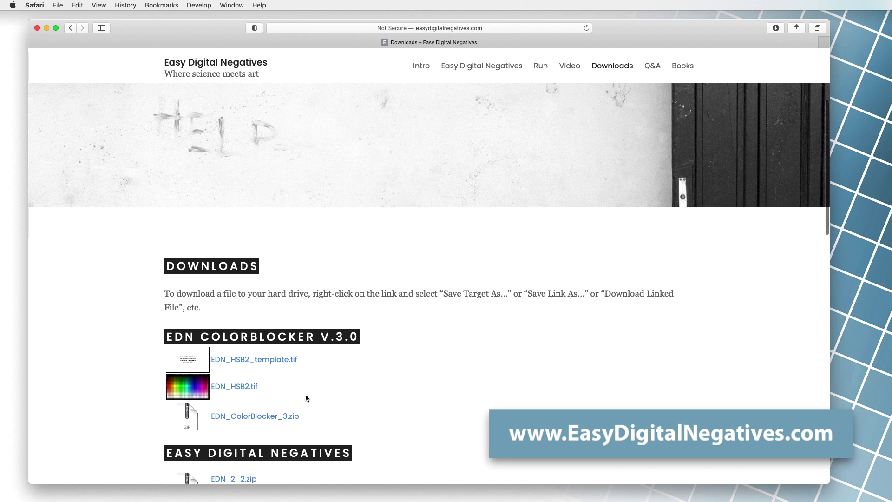
pyautogui.scroll(-8, 306, 395)
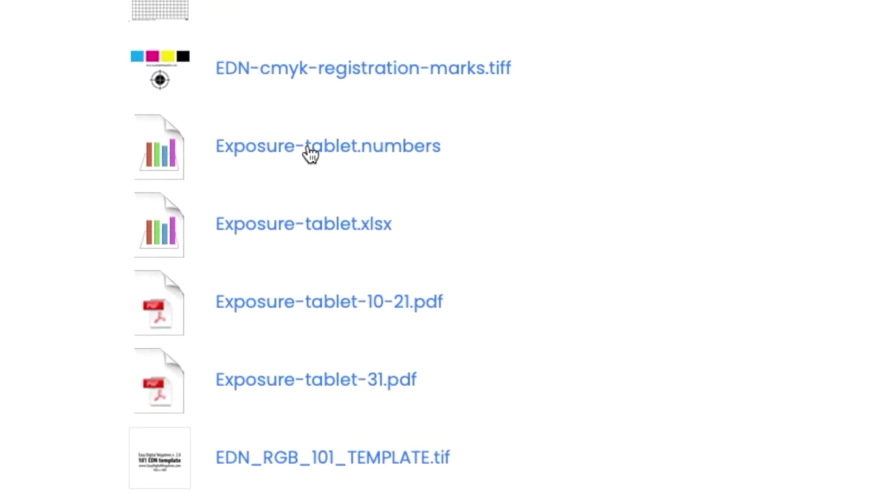
pyautogui.click(310, 153)
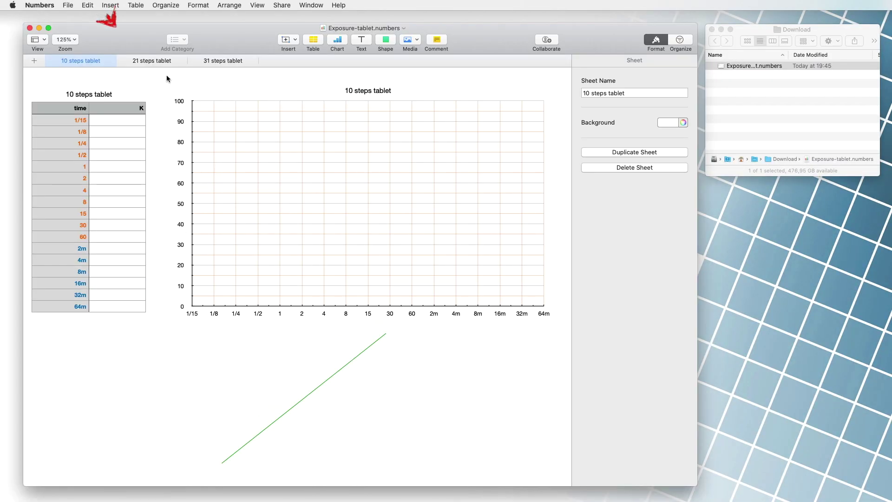
# Step: On the 21 steps tablet sheet, enter 85, 84, 83, 80, 75, 70 upward from B34
pyautogui.click(146, 62)
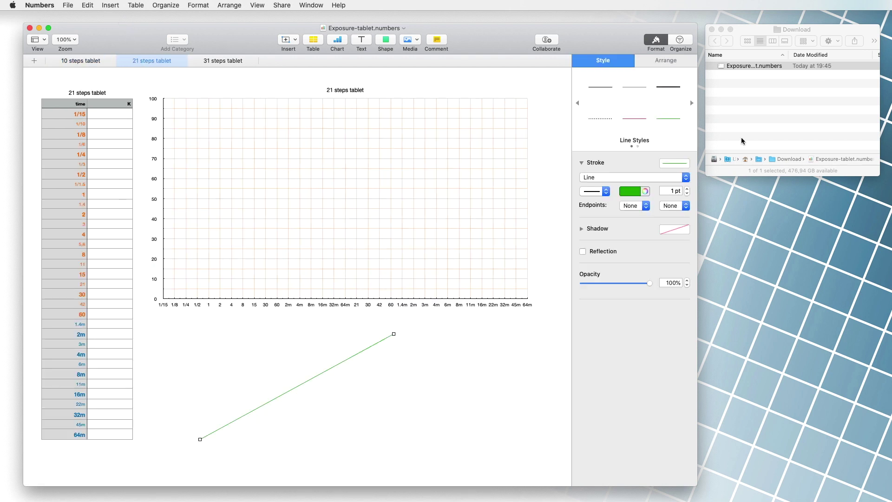
pyautogui.click(105, 437)
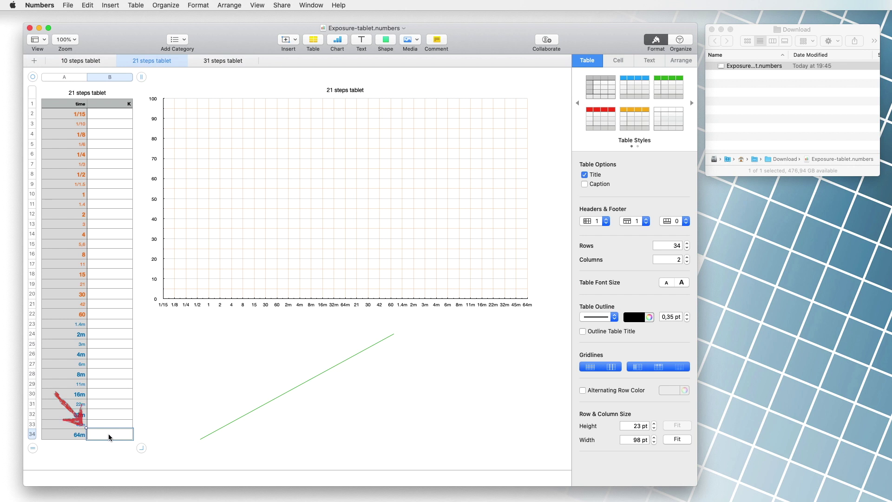
pyautogui.write('85')
pyautogui.hotkey('shift', 'Return')
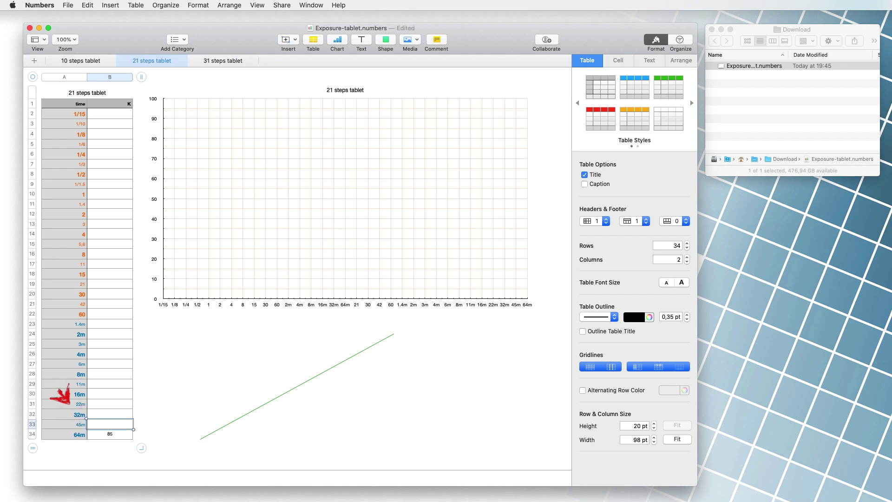
pyautogui.write('84')
pyautogui.hotkey('shift', 'Return')
pyautogui.write('83')
pyautogui.hotkey('shift', 'Return')
pyautogui.write('80')
pyautogui.hotkey('shift', 'Return')
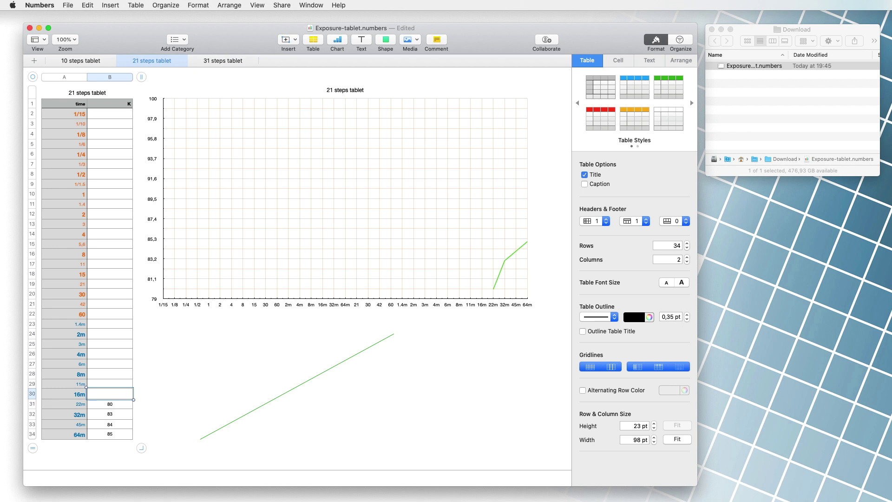
pyautogui.write('75')
pyautogui.hotkey('shift', 'Return')
pyautogui.write('70')
pyautogui.hotkey('shift', 'Return')
# Step: Continue up the K column with readings 61, 54, 50, 42, 35, 30, 25
pyautogui.write('61')
pyautogui.hotkey('shift', 'Return')
pyautogui.write('54')
pyautogui.hotkey('shift', 'Return')
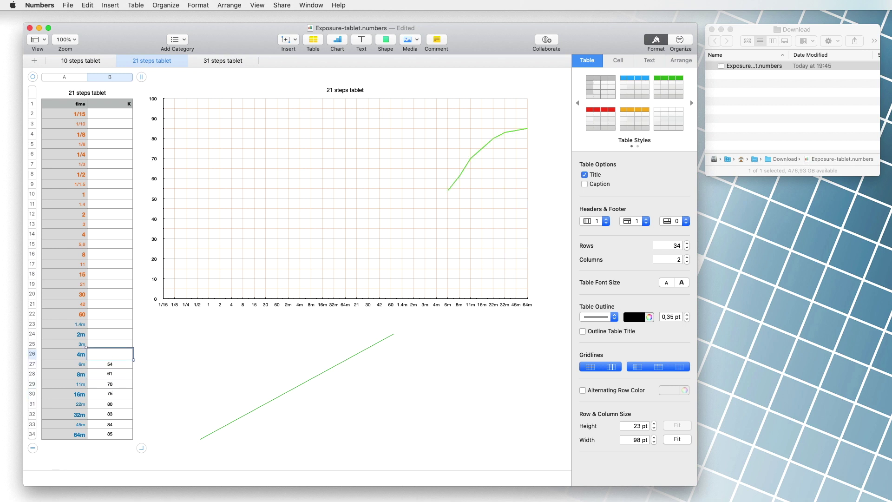
pyautogui.write('50')
pyautogui.hotkey('shift', 'Return')
pyautogui.write('42')
pyautogui.hotkey('shift', 'Return')
pyautogui.write('3530')
pyautogui.hotkey('shift', 'Return')
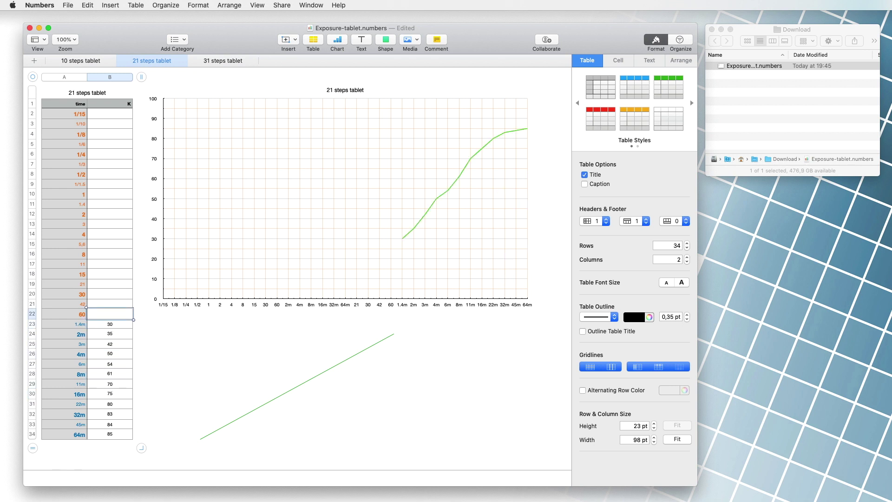
pyautogui.write('25')
# Step: Finish the K column with readings 20, 15, 11, 11, 10 and 9
pyautogui.hotkey('shift', 'Return')
pyautogui.write('20')
pyautogui.hotkey('shift', 'Return')
pyautogui.write('15')
pyautogui.hotkey('shift', 'Return')
pyautogui.write('11')
pyautogui.hotkey('shift', 'Return')
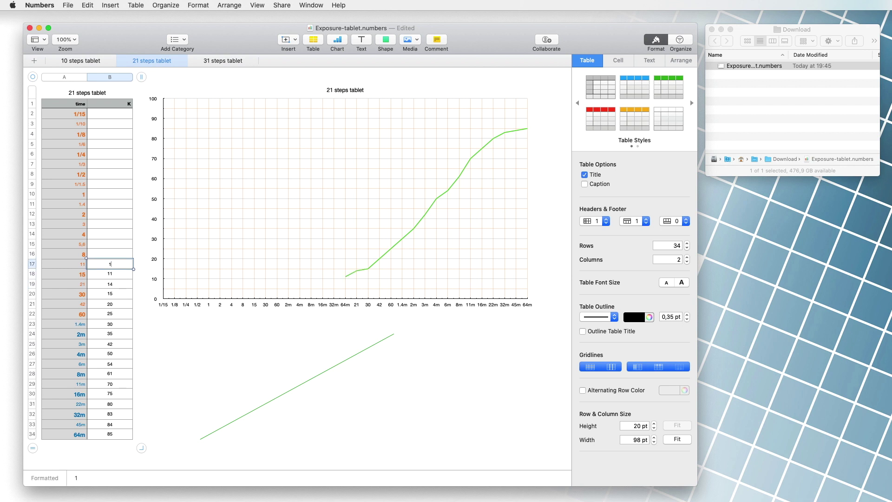
pyautogui.write('11')
pyautogui.hotkey('shift', 'Return')
pyautogui.write('10')
pyautogui.hotkey('shift', 'Return')
pyautogui.write('9')
pyautogui.hotkey('shift', 'Return')
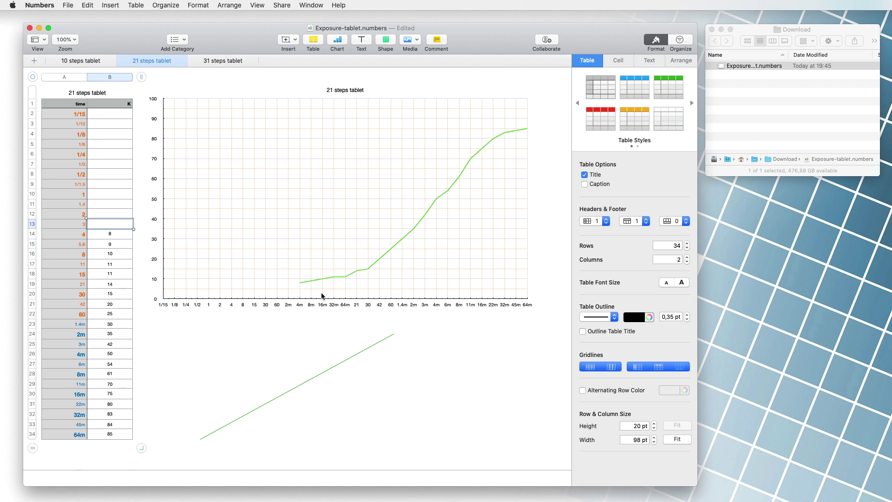
# Step: Fit the spare line along the curve's steep middle down to the x-axis and colour it red
pyautogui.moveTo(327, 371); pyautogui.dragTo(445, 206)
pyautogui.moveTo(512, 169); pyautogui.dragTo(511, 124)
pyautogui.moveTo(318, 274); pyautogui.dragTo(341, 301)
pyautogui.moveTo(510, 125); pyautogui.dragTo(511, 119)
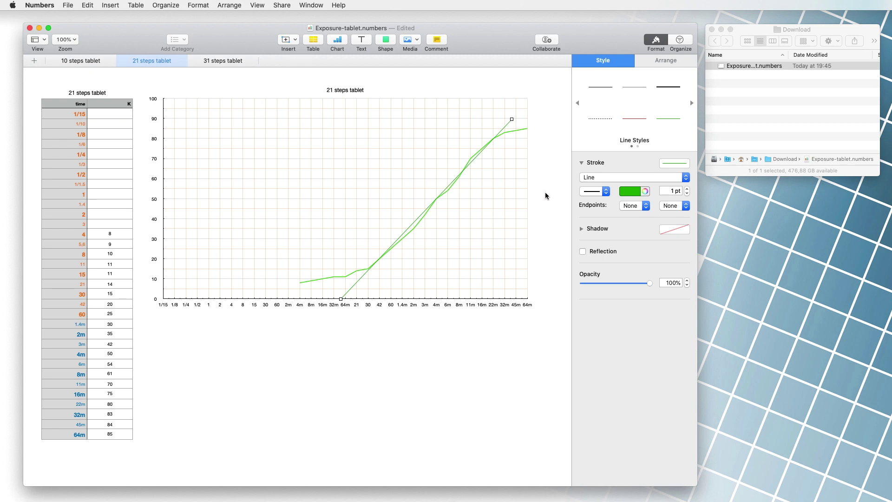
pyautogui.click(625, 195)
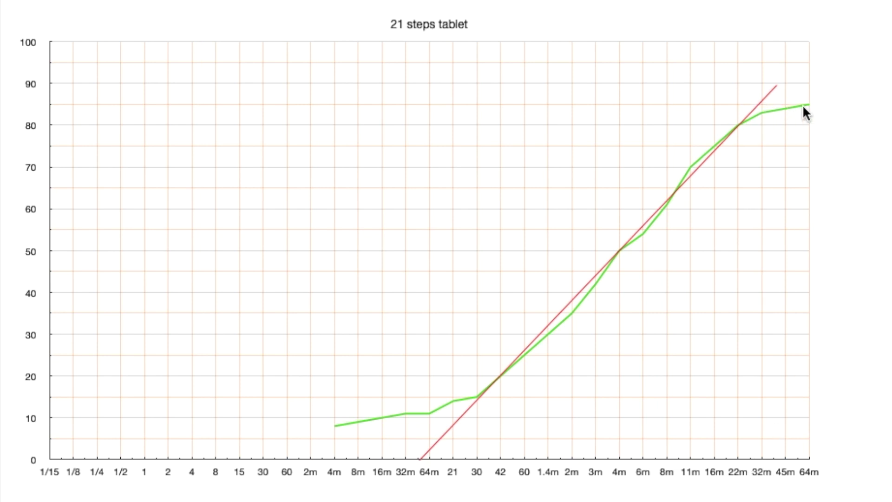
pyautogui.moveTo(808, 111); pyautogui.dragTo(809, 465)
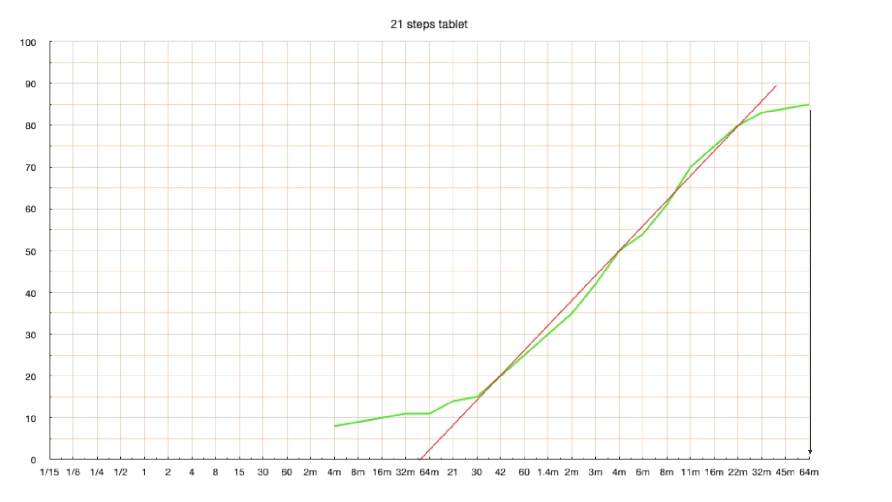